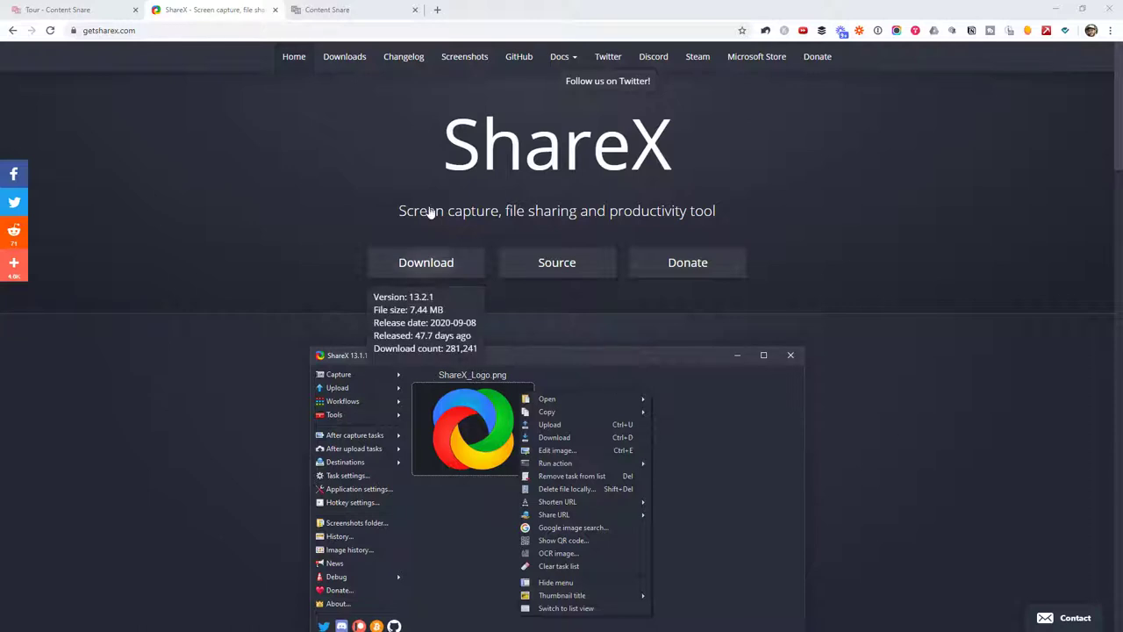
Show the ShareX 13.2.1 version info from getsharex.com's Download link
mouse_move(431, 268)
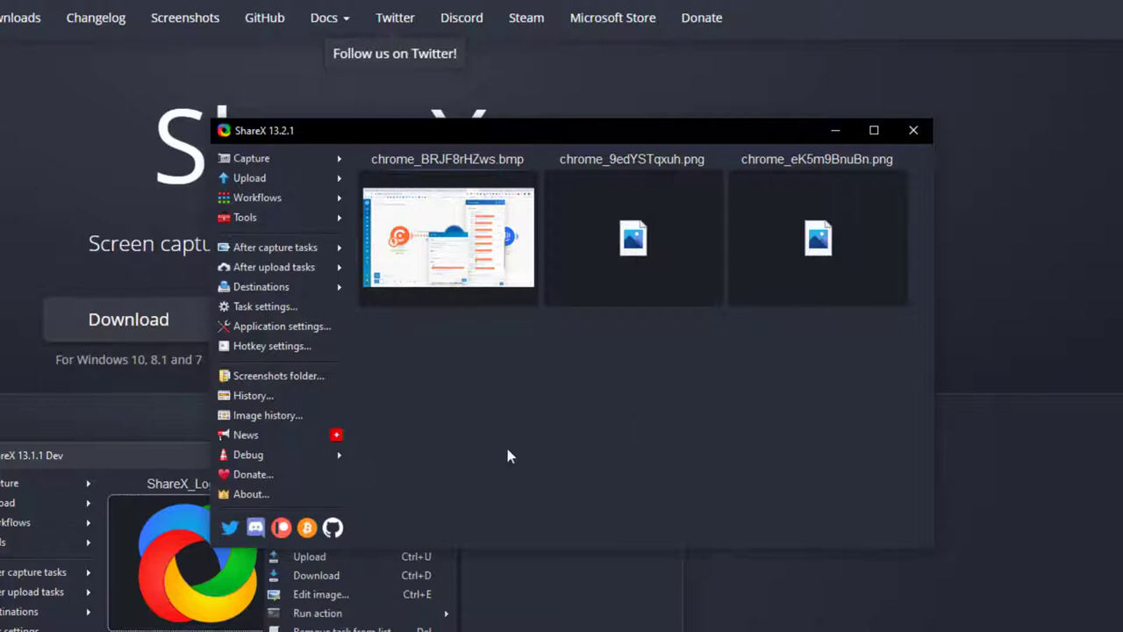
Look through ShareX's Upload and Workflows menus, then bring up the Tools submenu
click(254, 178)
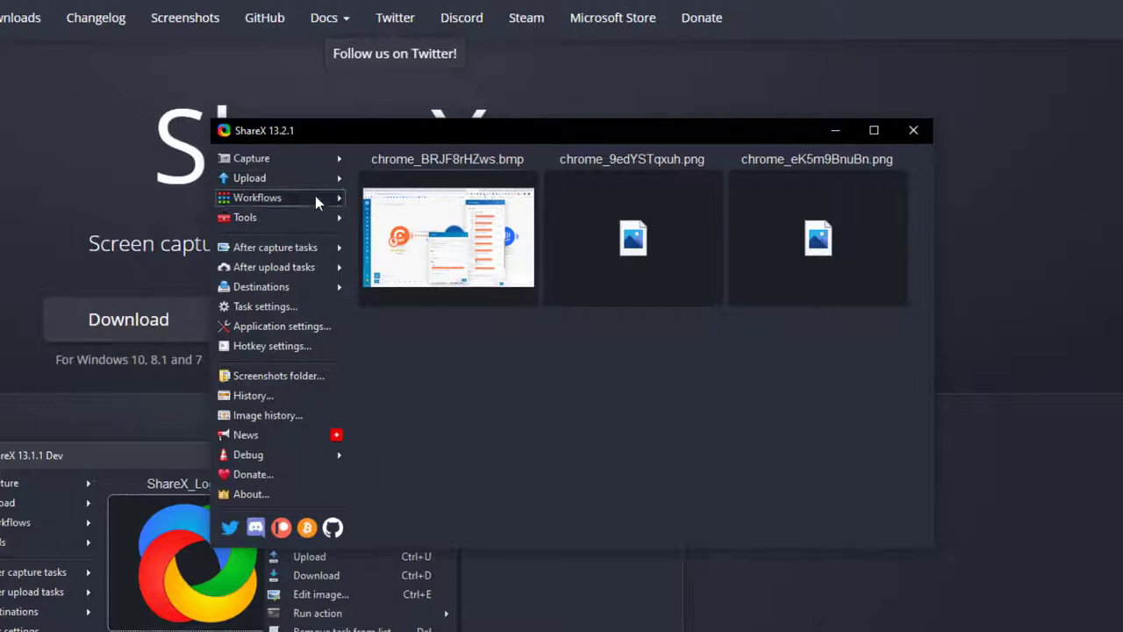
click(315, 196)
click(281, 200)
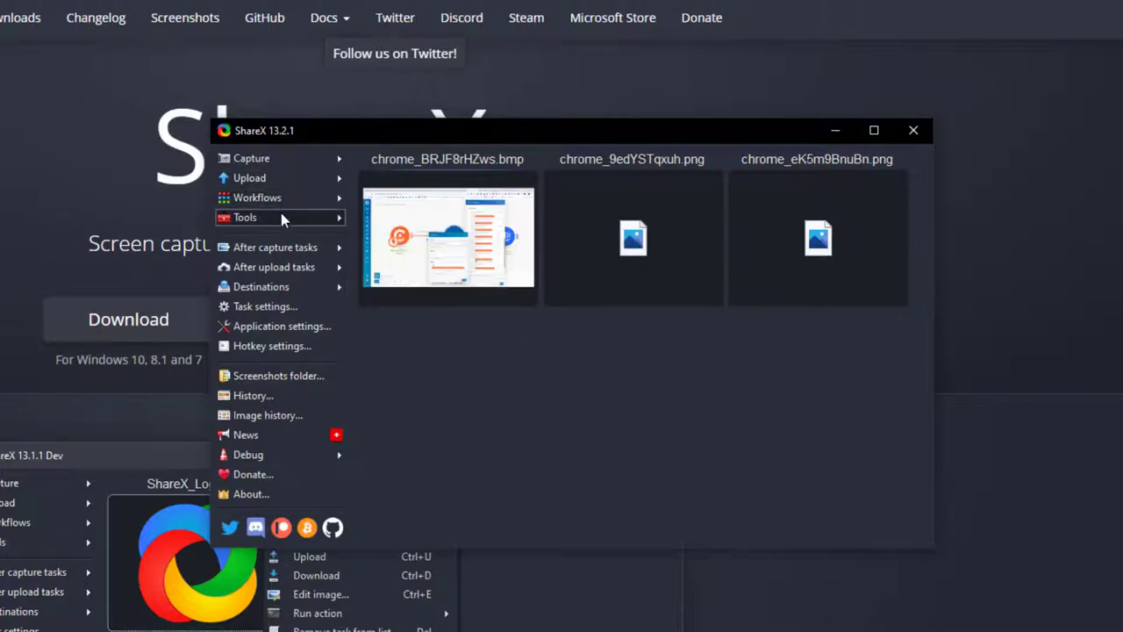
mouse_move(281, 212)
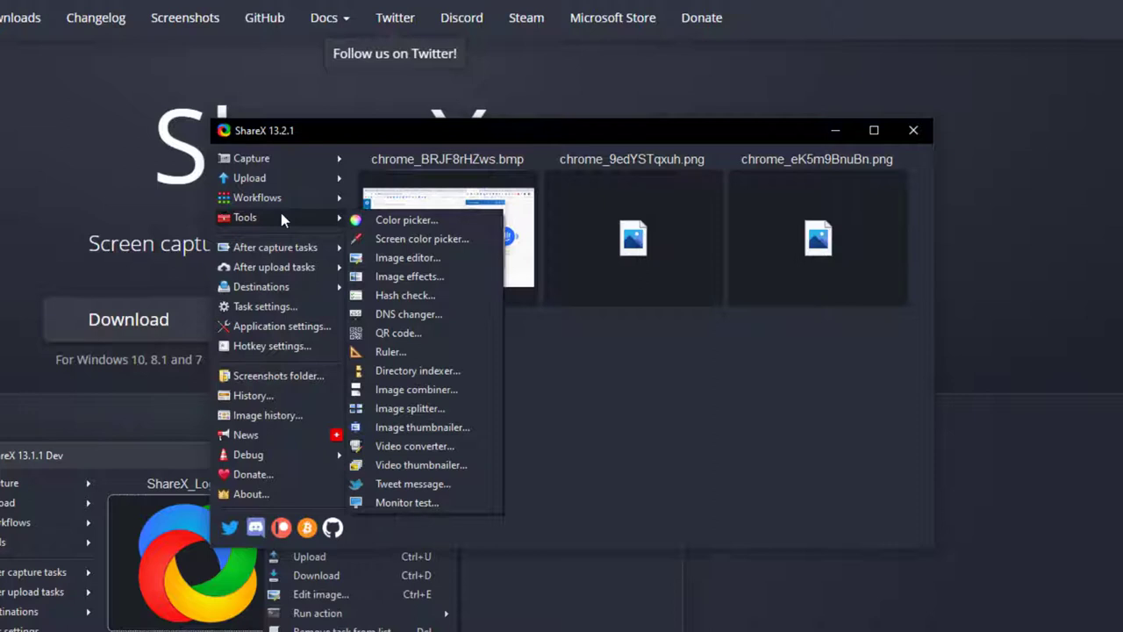
Dismiss the Tools list and show ShareX's After capture tasks options
click(696, 416)
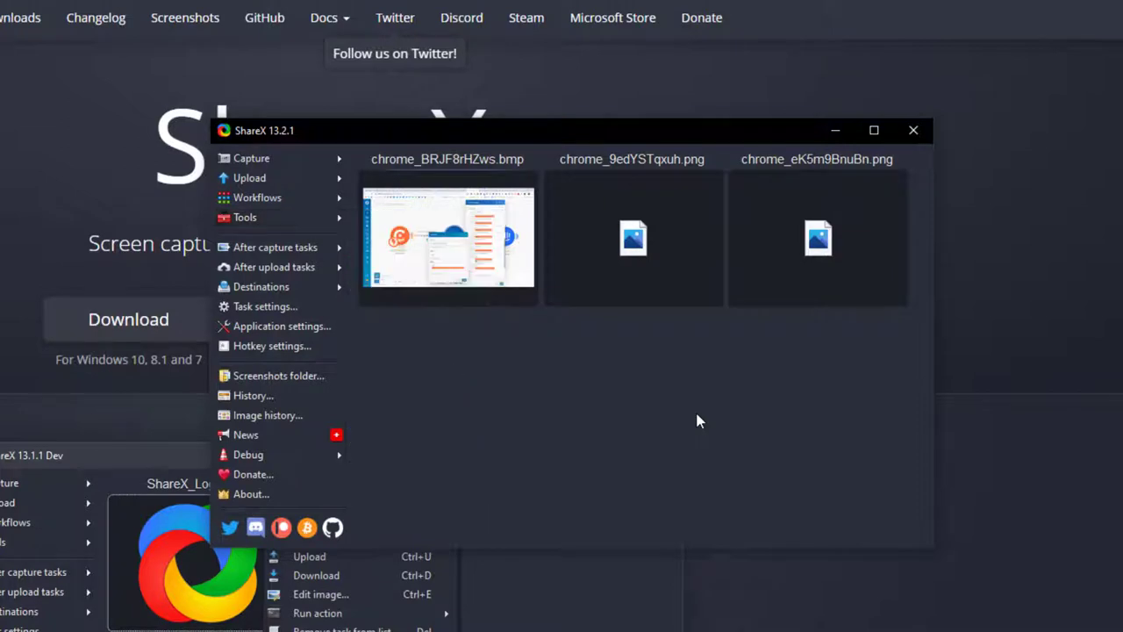
click(266, 251)
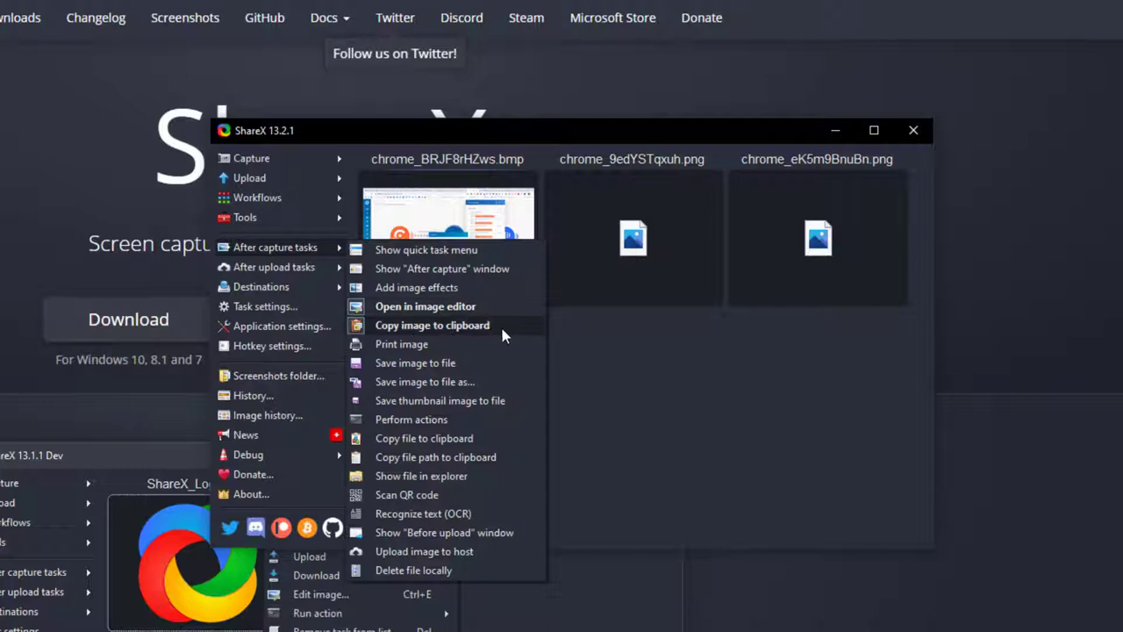
Close ShareX's menu and main window, then switch to the Content Snare sign-in tab
click(639, 132)
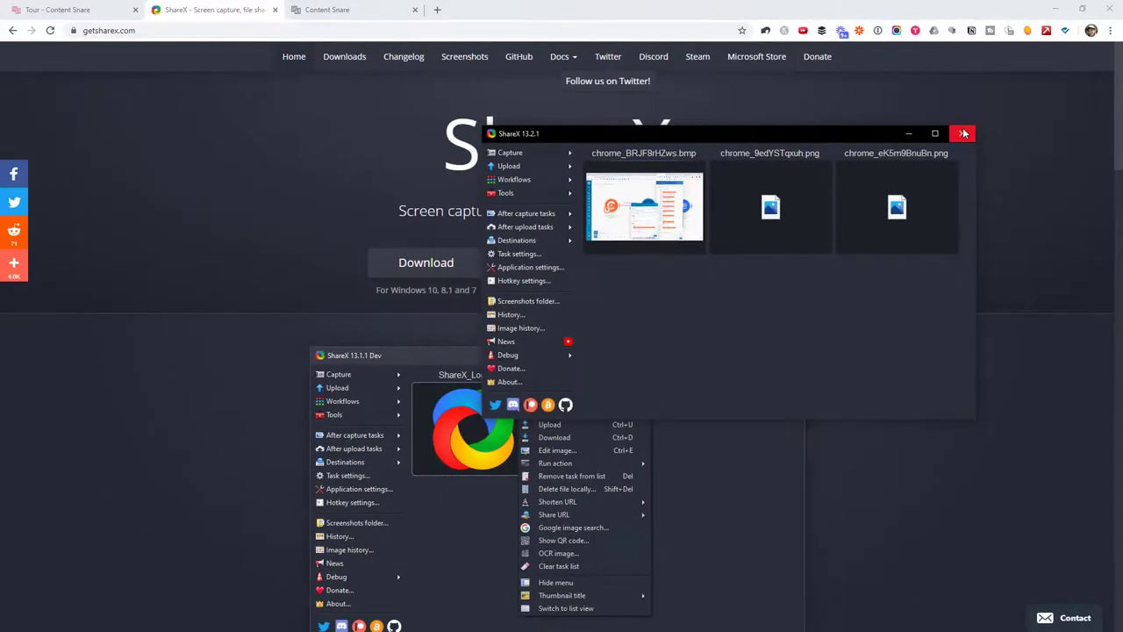
click(962, 133)
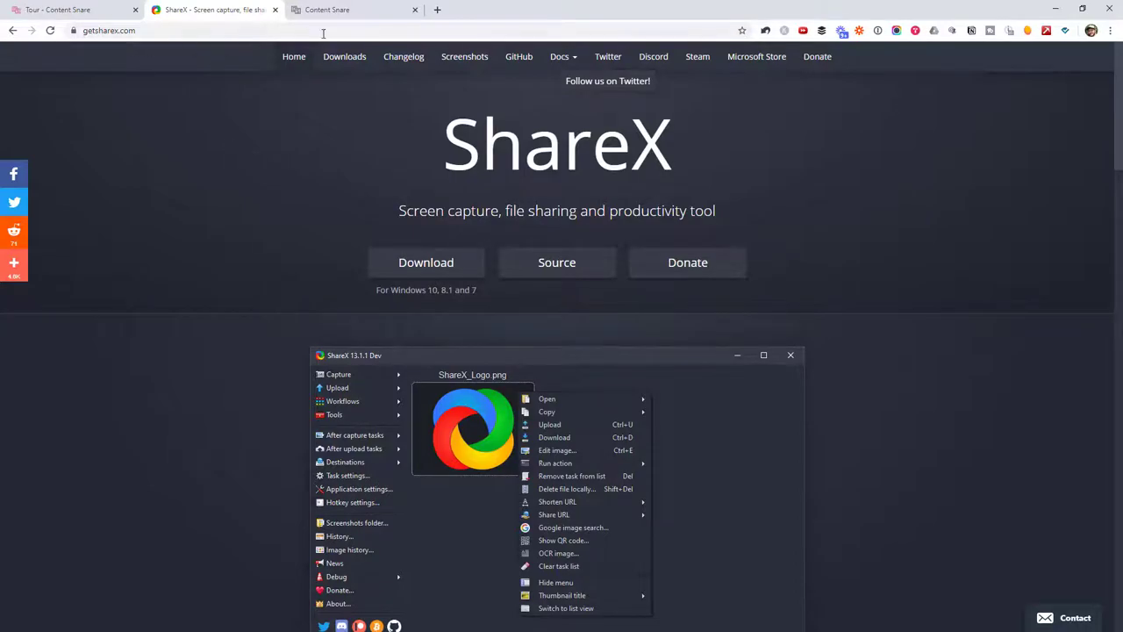
click(344, 13)
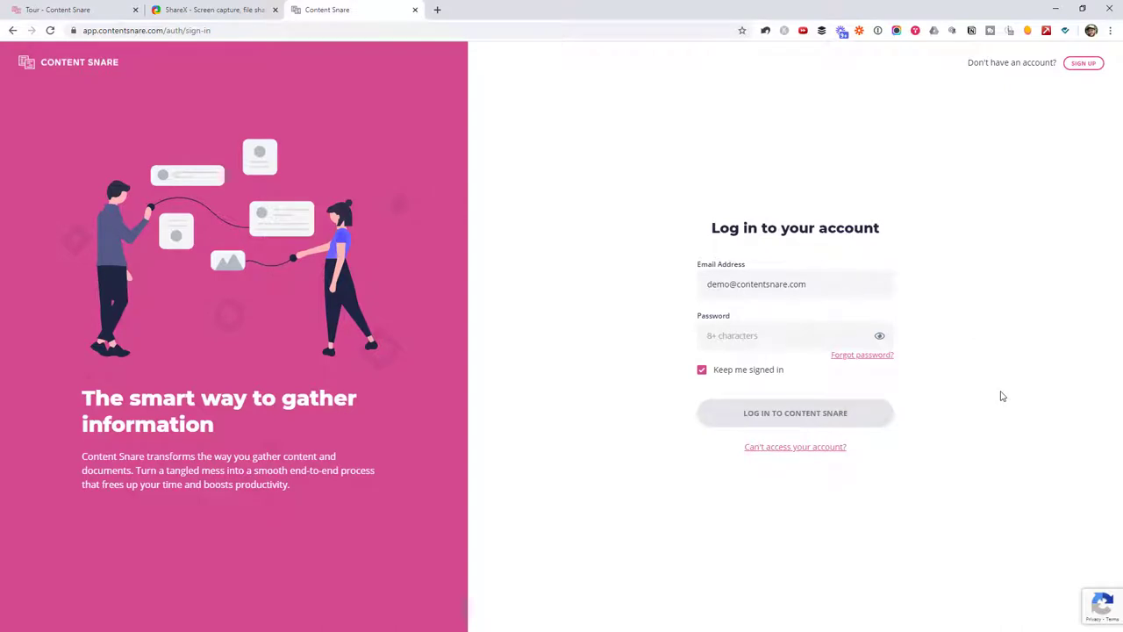
Capture the whole Chrome window showing the Content Snare sign-in page with Ctrl+Print
key(ctrl+Print)
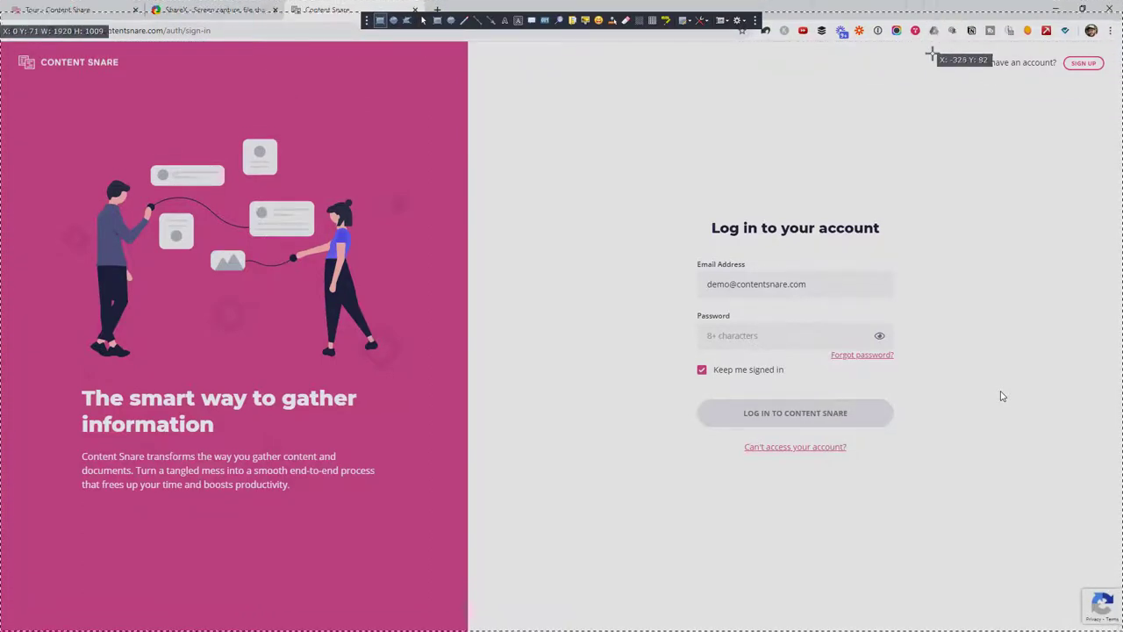
drag(579, 125, 1005, 532)
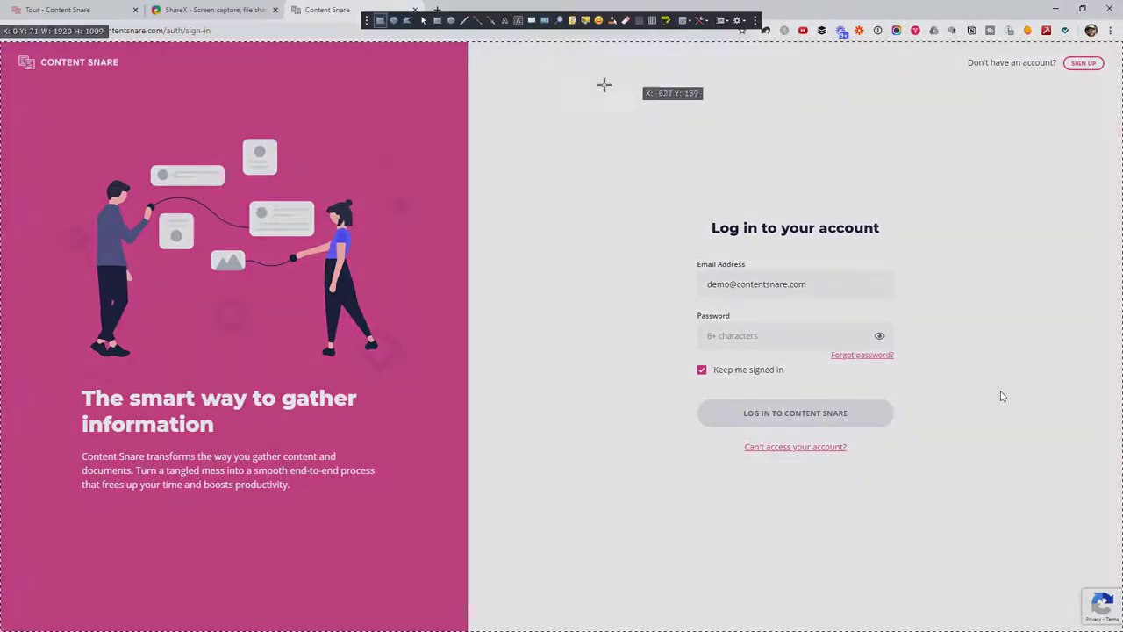
click(457, 115)
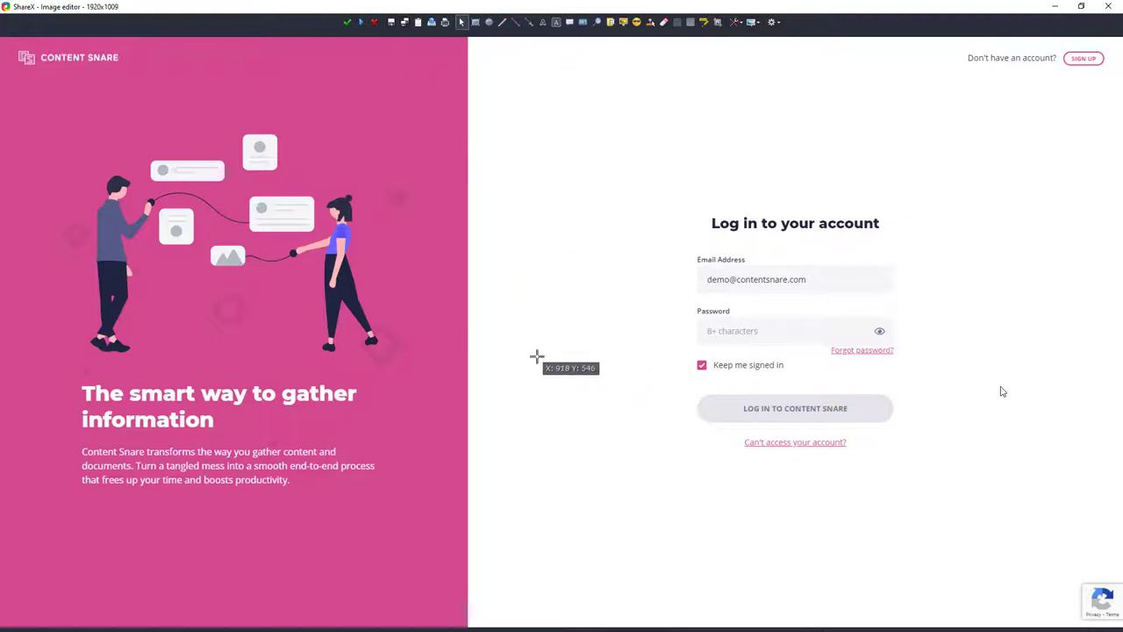
Draw three red arrows pointing at the Email Address field, Password field and log in button
key(a)
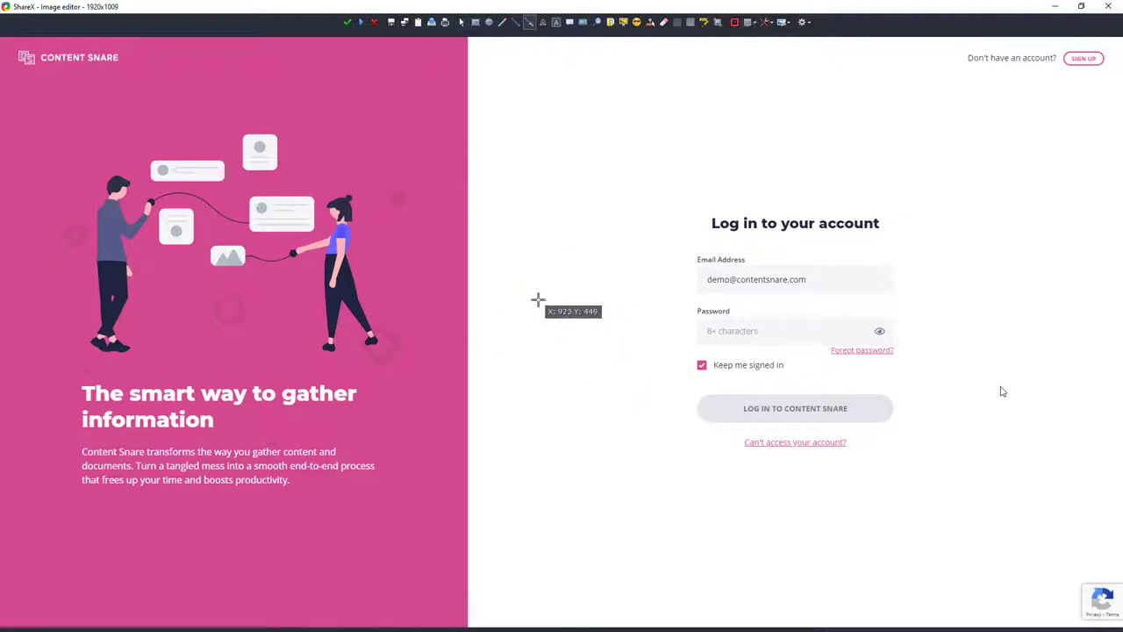
drag(538, 300, 693, 279)
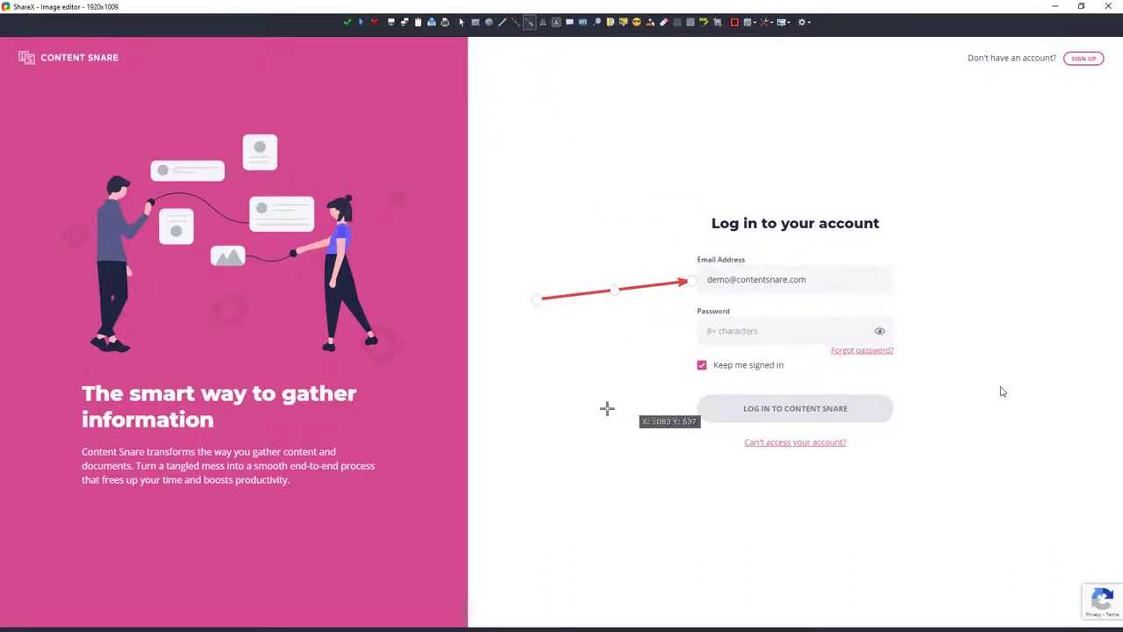
drag(537, 338, 683, 328)
drag(558, 405, 690, 405)
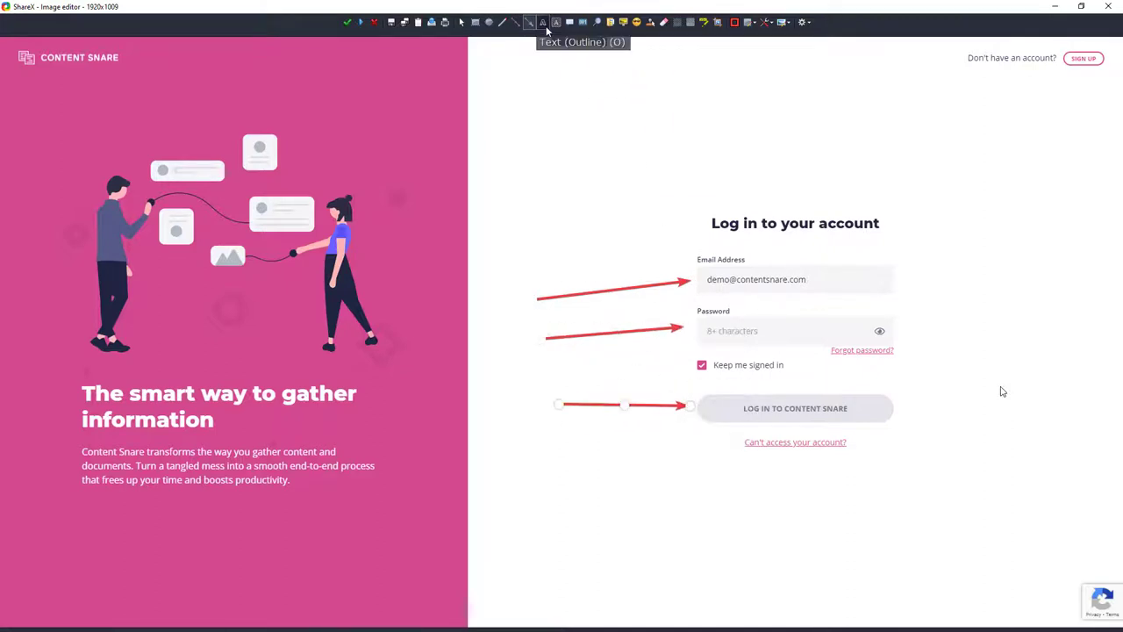
Label the arrows 1, 2 and 3, and draw a freehand red circle above the login heading
click(542, 22)
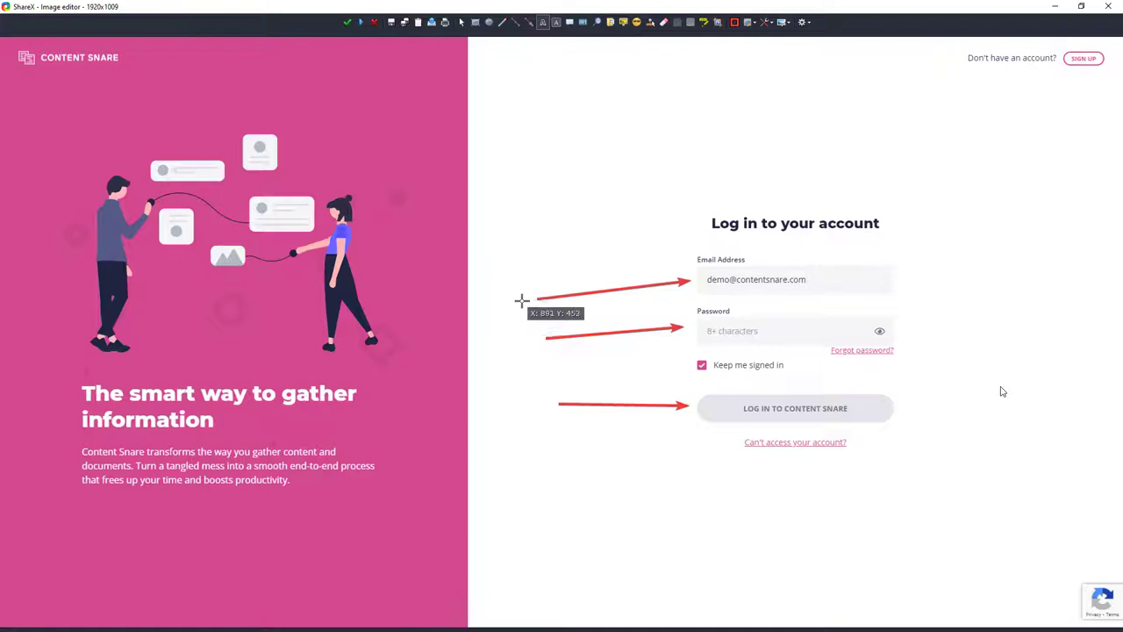
click(521, 301)
text(1)
key(Return)
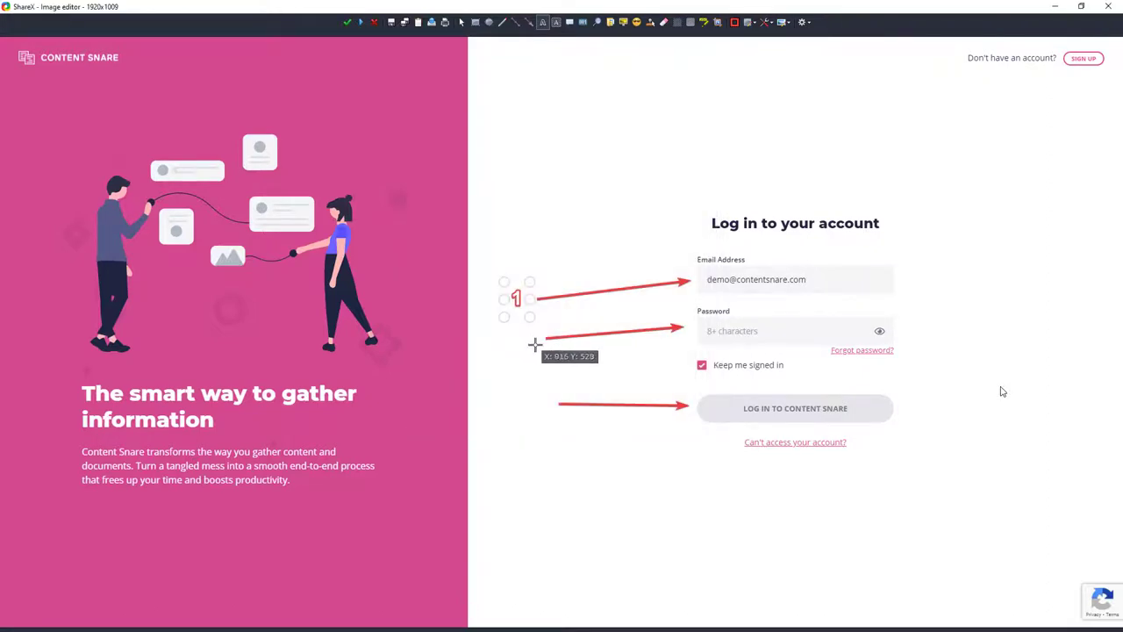
click(527, 341)
text(2)
key(Return)
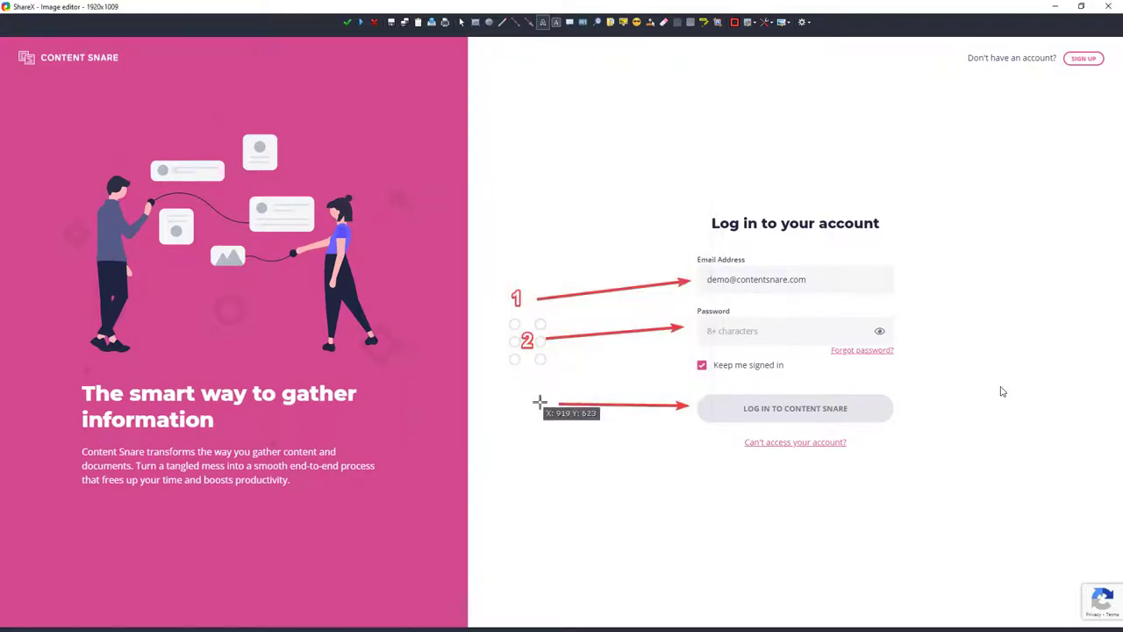
click(539, 401)
text(3)
click(619, 414)
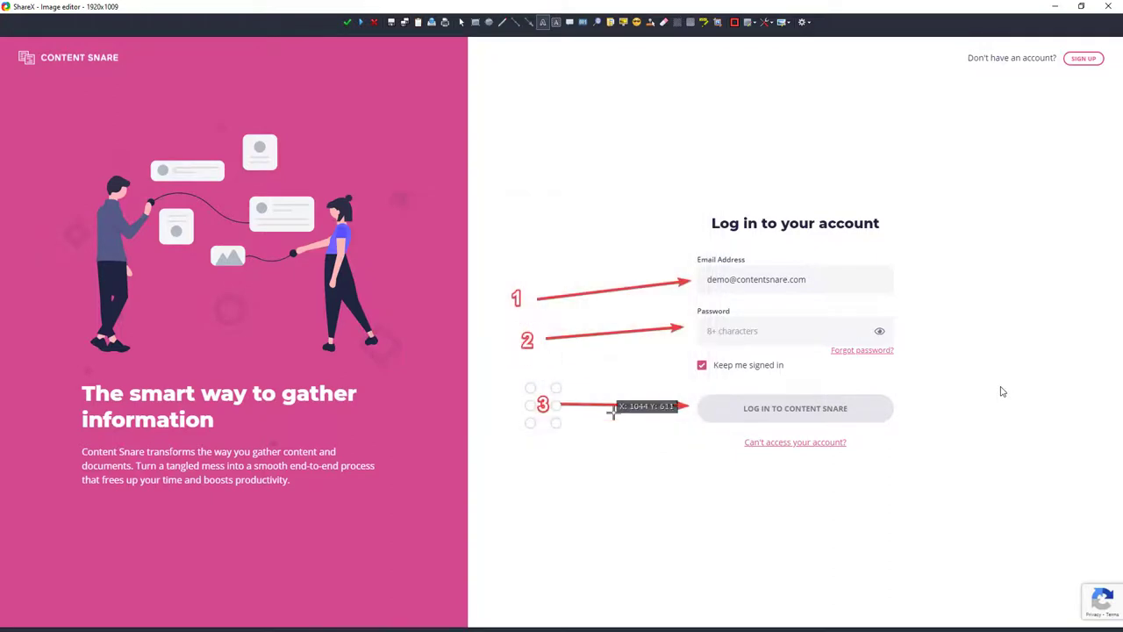
click(507, 26)
drag(852, 170, 825, 172)
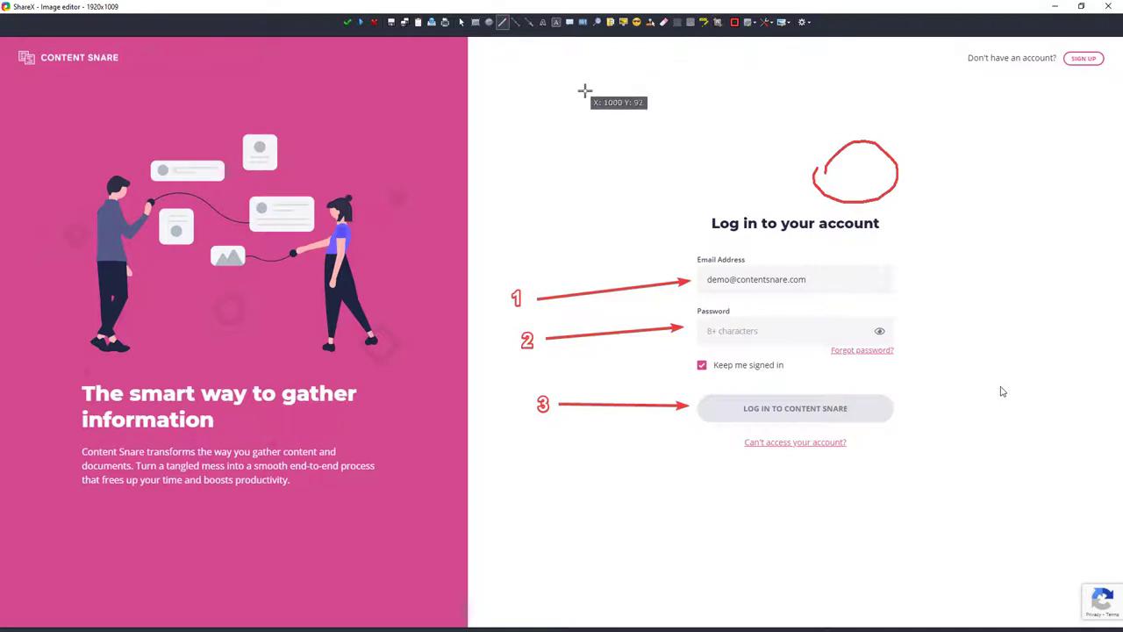
Close the ShareX editor, paste the annotated screenshot into Paint.NET, and return to Chrome
key(Escape)
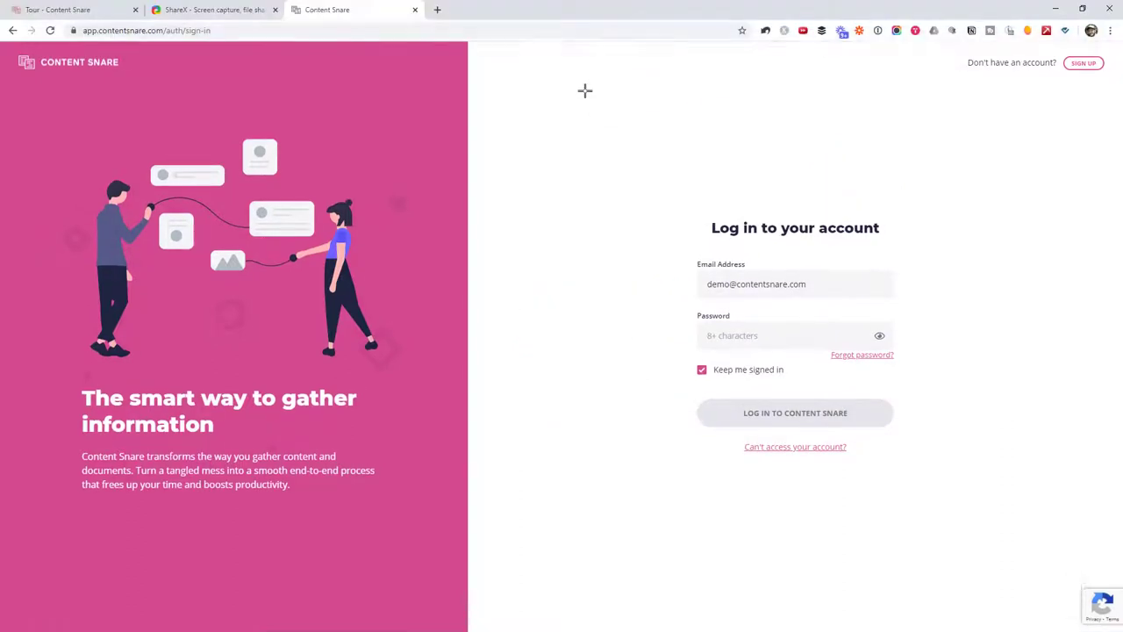
key(ctrl+Print)
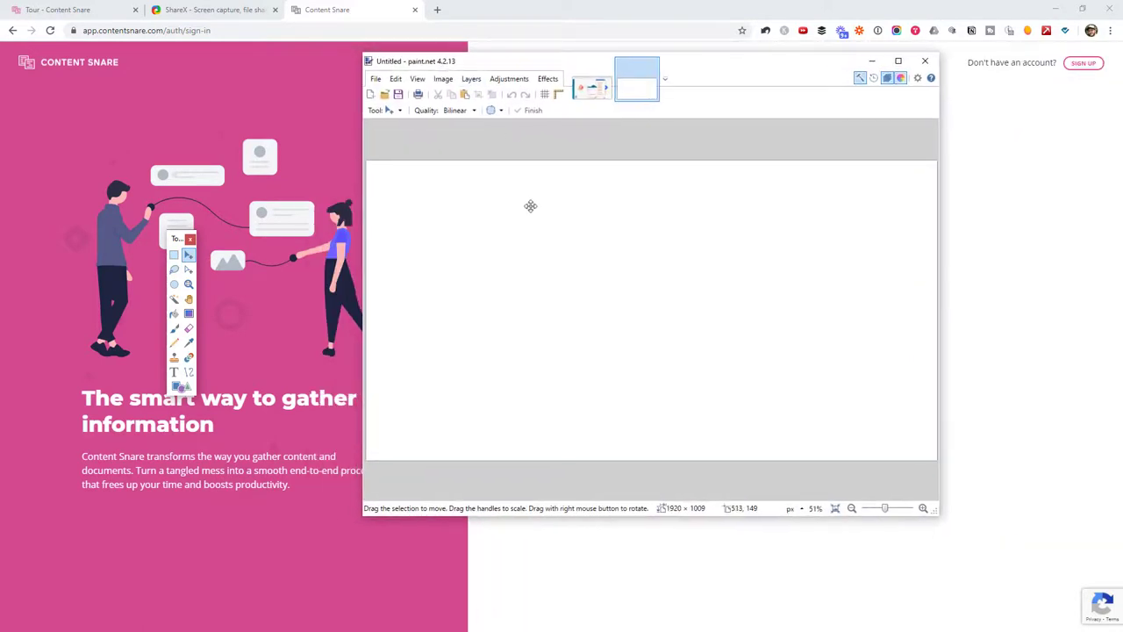
key(ctrl+v)
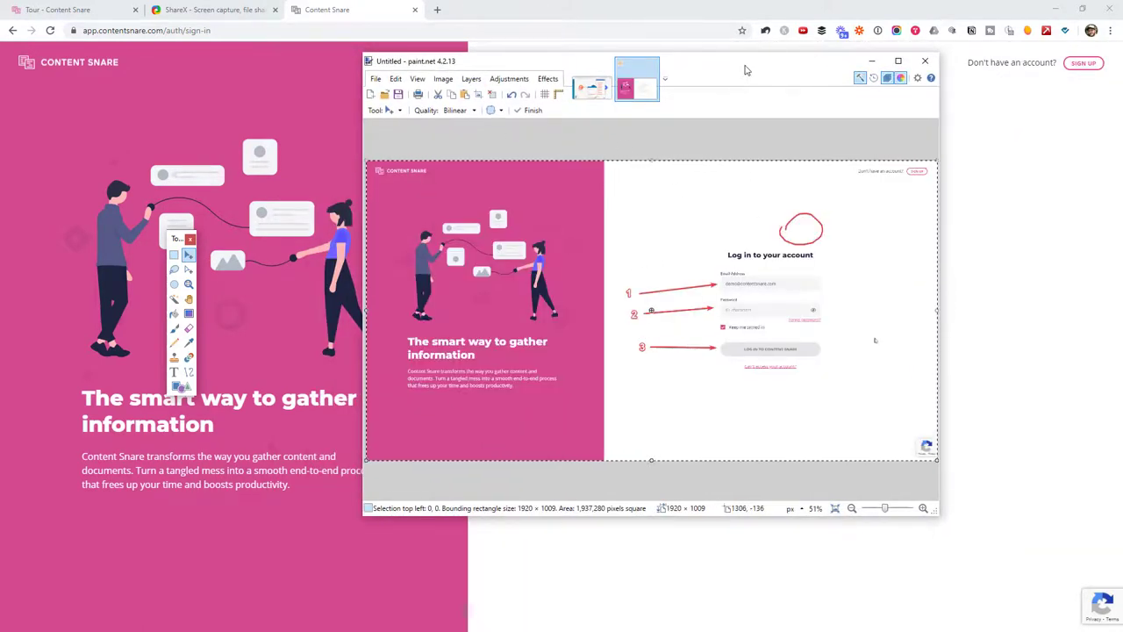
key(alt+Tab)
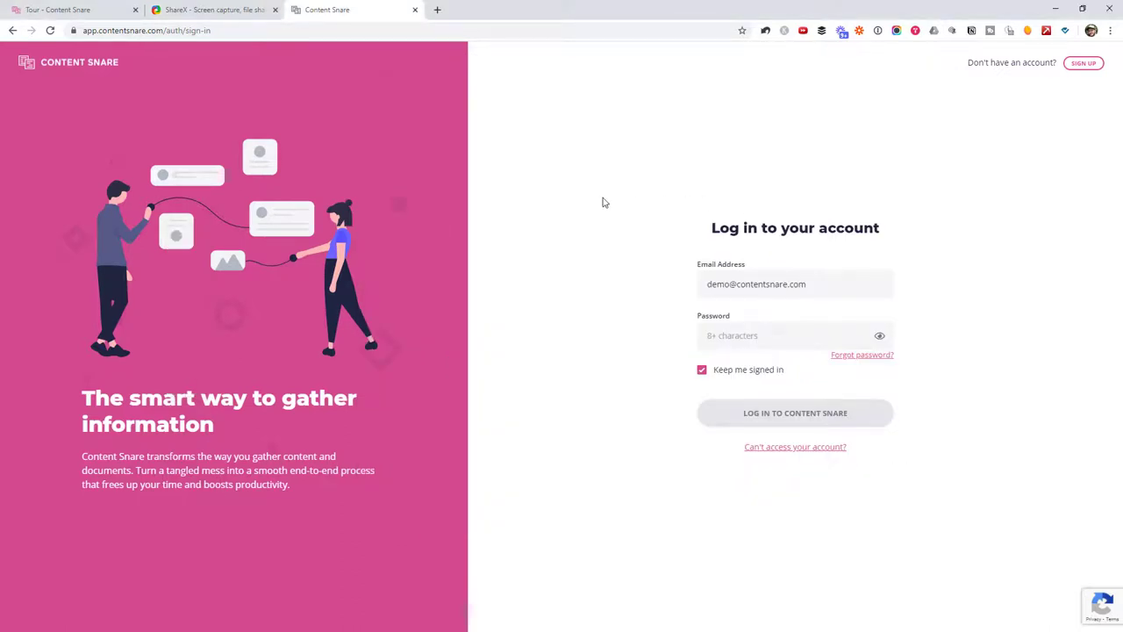
Recapture the login page and mark the Email Address field with a red arrow labelled 1
key(ctrl+Print)
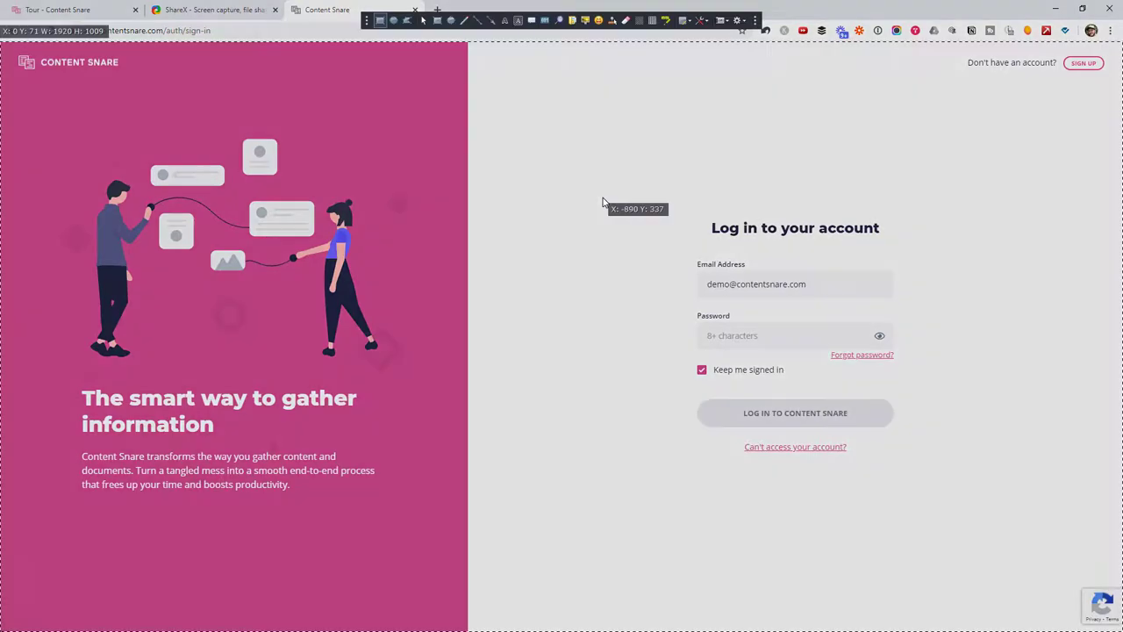
click(532, 155)
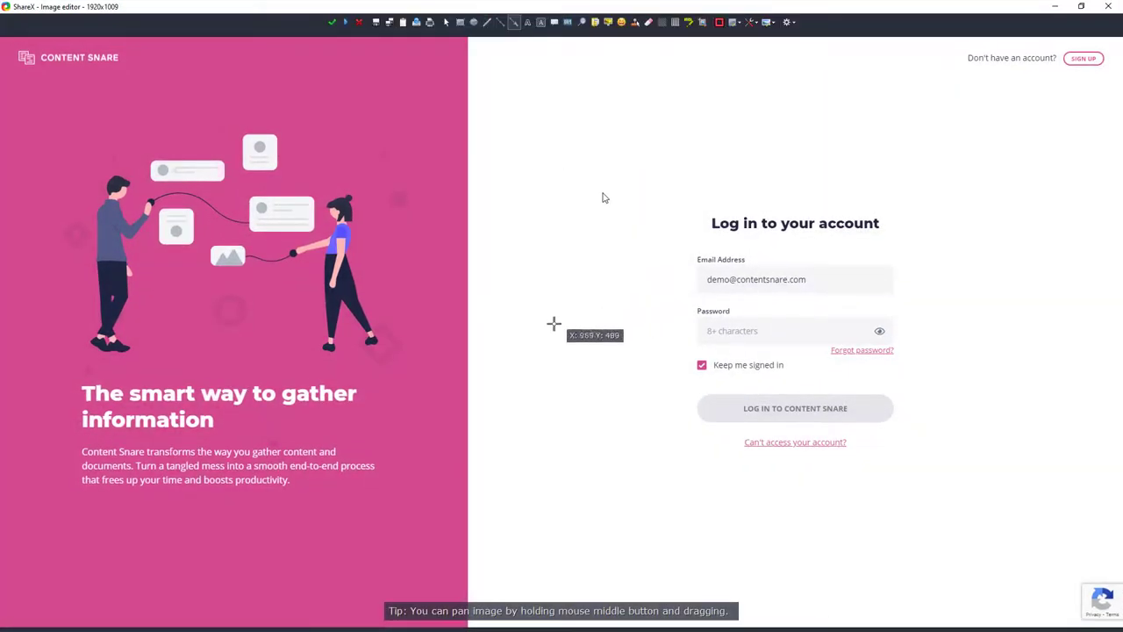
drag(553, 324, 693, 286)
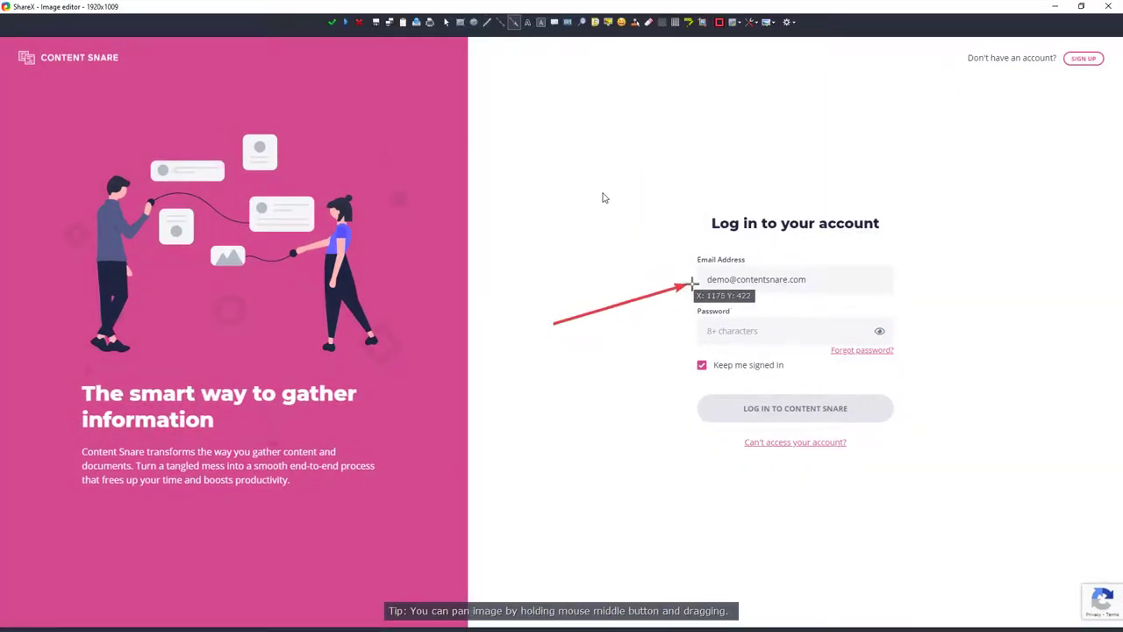
click(533, 327)
text(1)
key(Return)
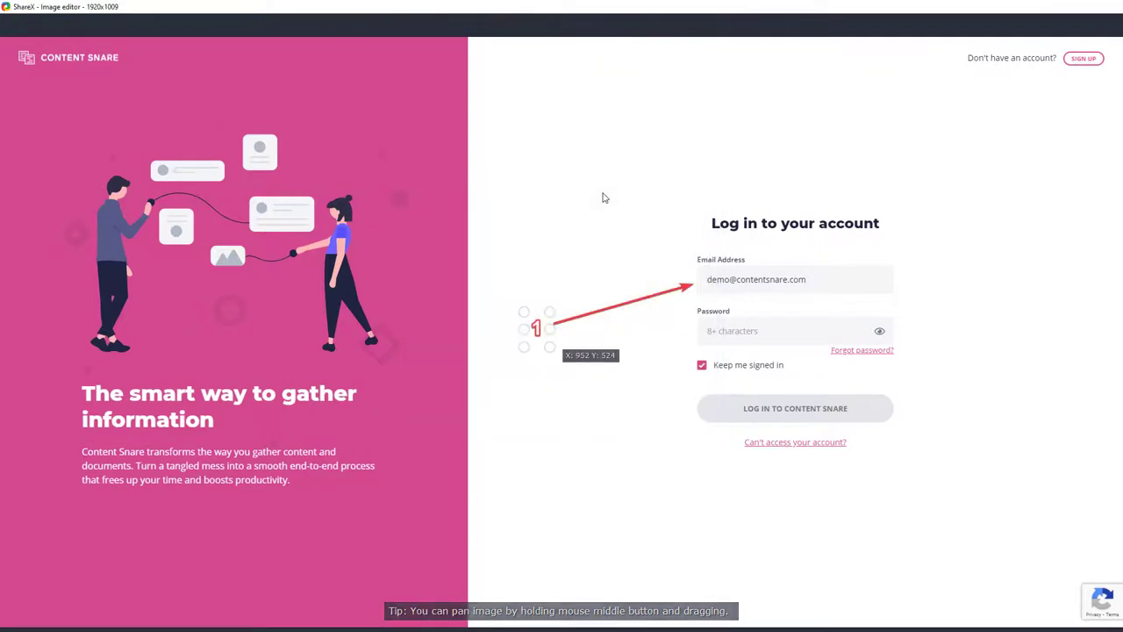
key(Return)
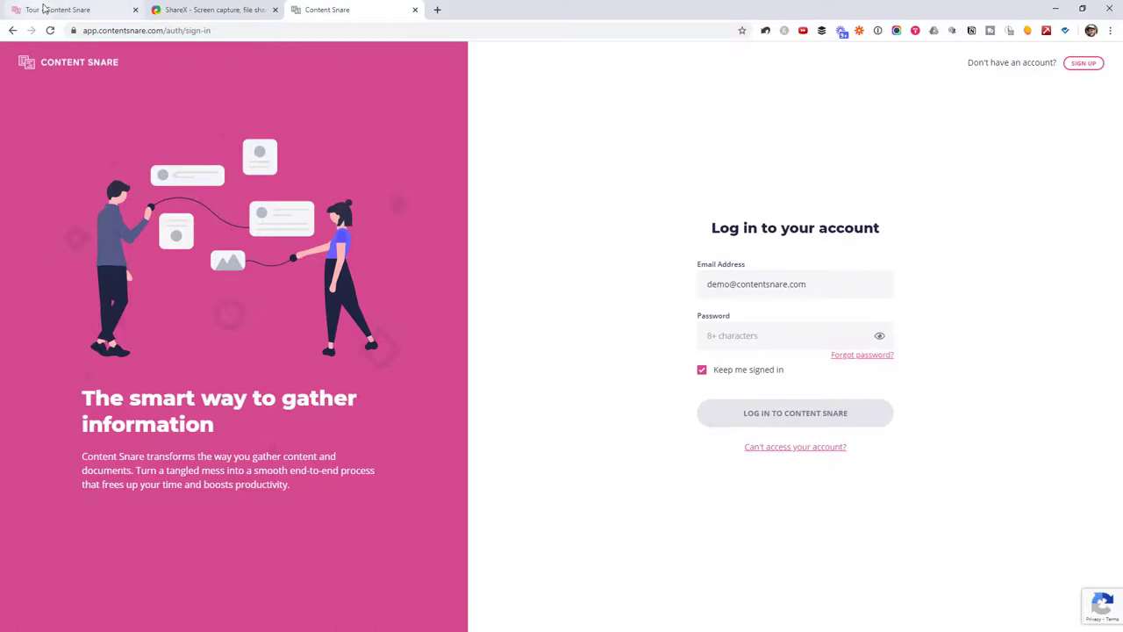
Snap the Tour window to the right half and capture a 779×699 region around the login form
click(1111, 6)
key(super+Right)
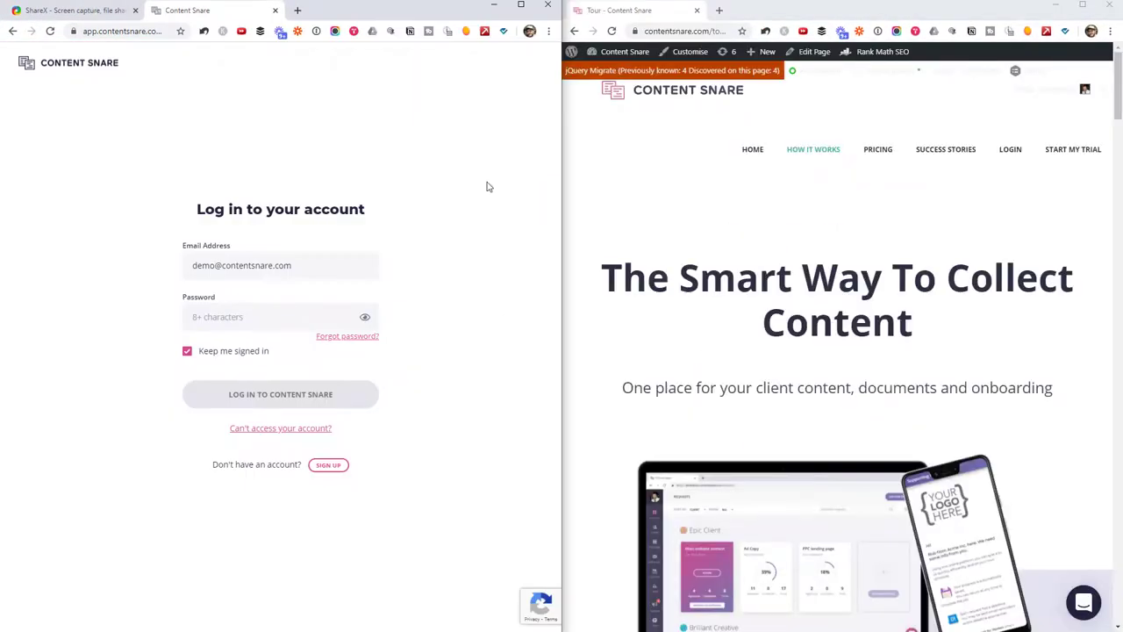
key(ctrl+Print)
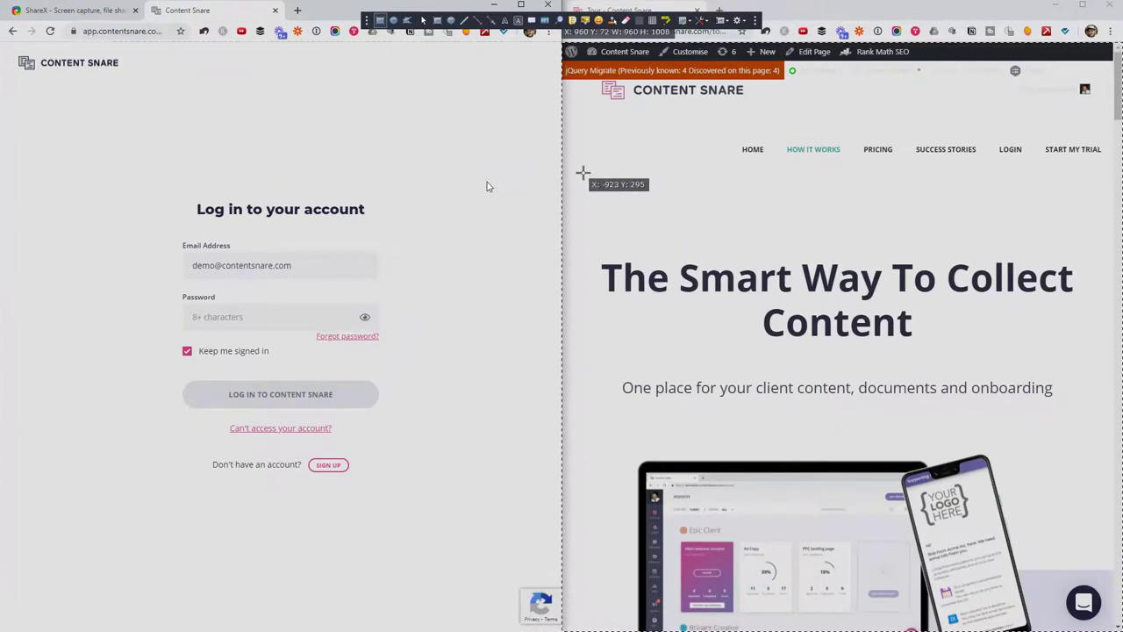
drag(50, 120, 504, 528)
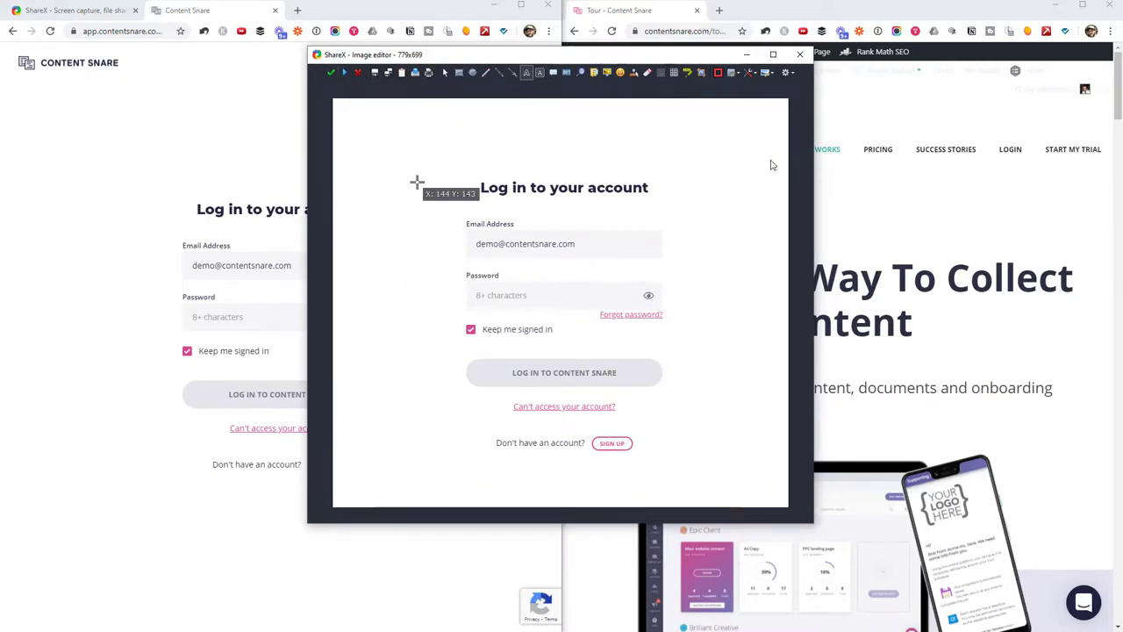
Paste the unannotated 779×699 login-form capture over the earlier screenshot in Paint.NET
key(Return)
key(alt+Tab)
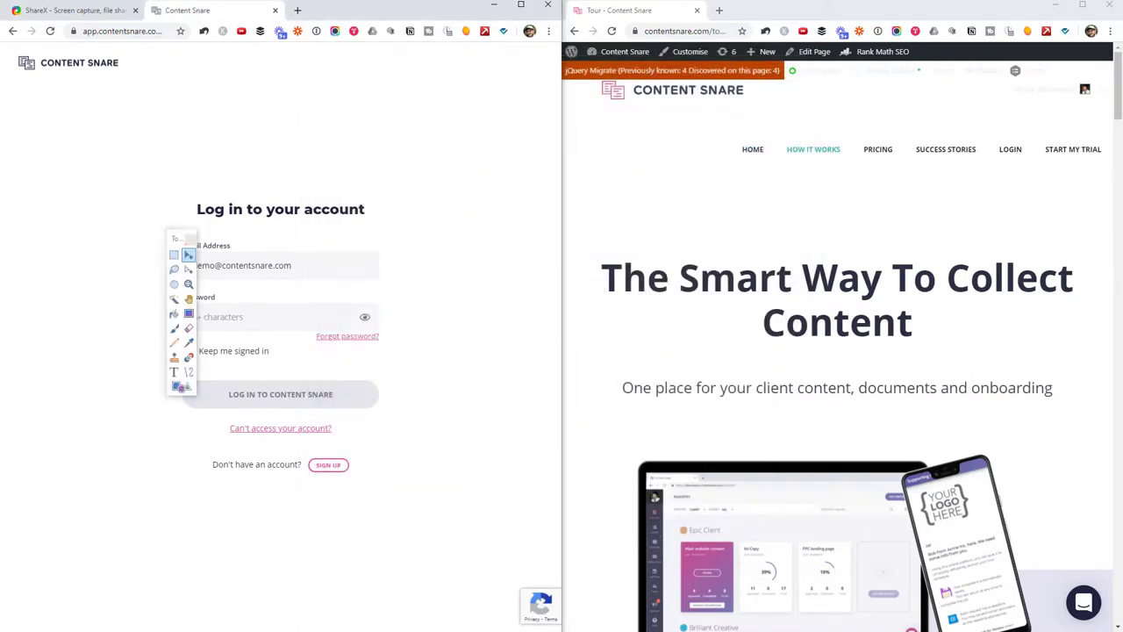
key(ctrl+v)
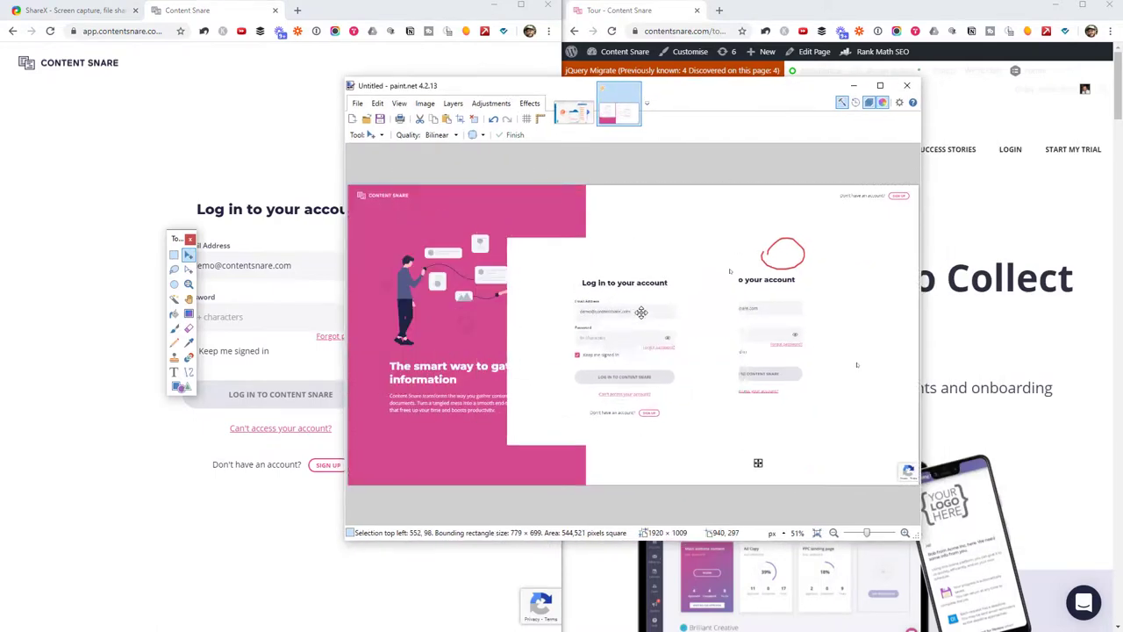